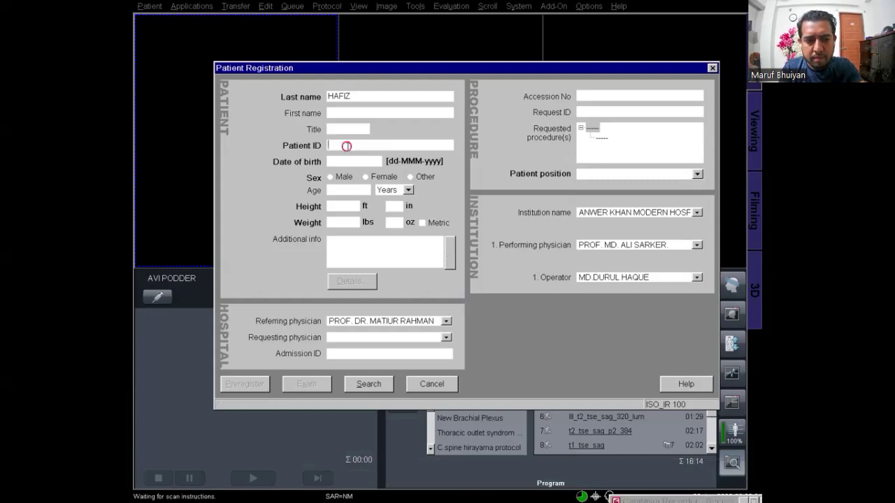
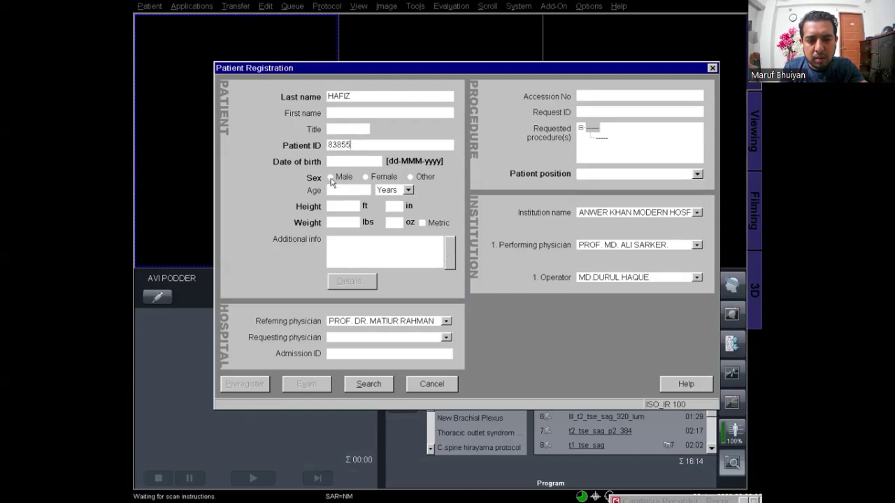
# Enter the patient ID, male sex, age 28, height 5 ft 4 in, and weight 70 kg in metric units
pyautogui.click(330, 177)
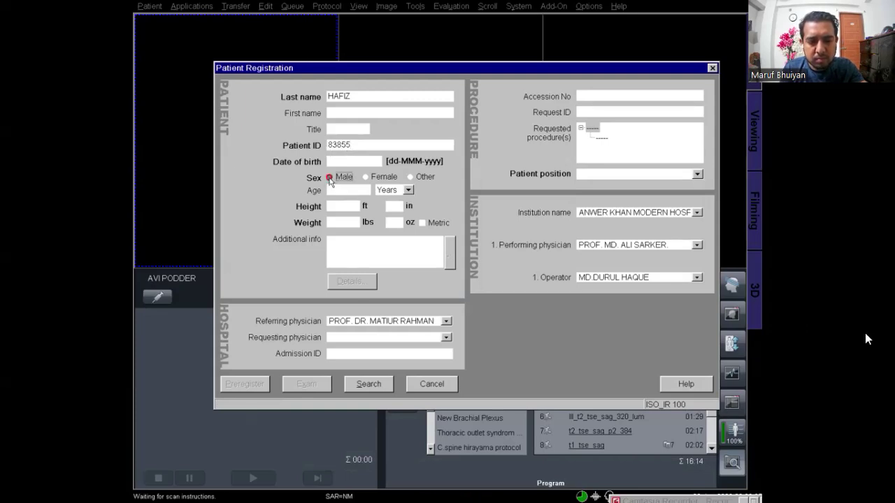
pyautogui.click(338, 190)
pyautogui.write('28')
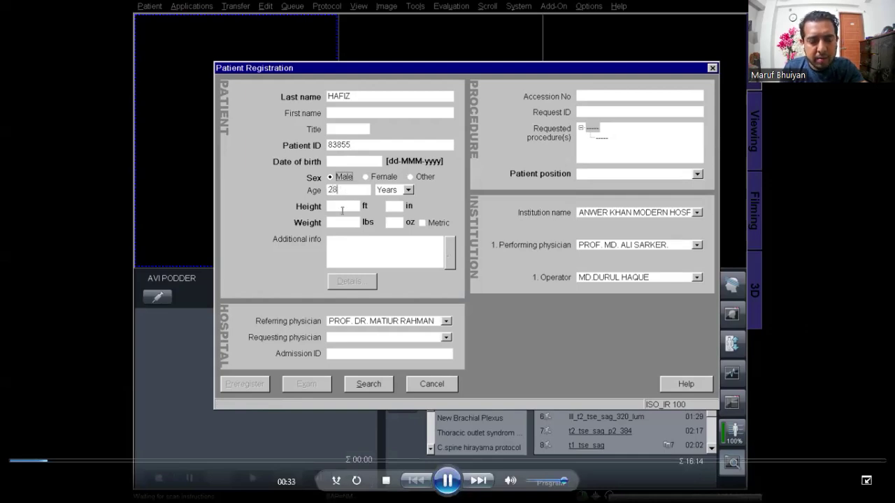
pyautogui.click(341, 209)
pyautogui.write('5')
pyautogui.click(395, 207)
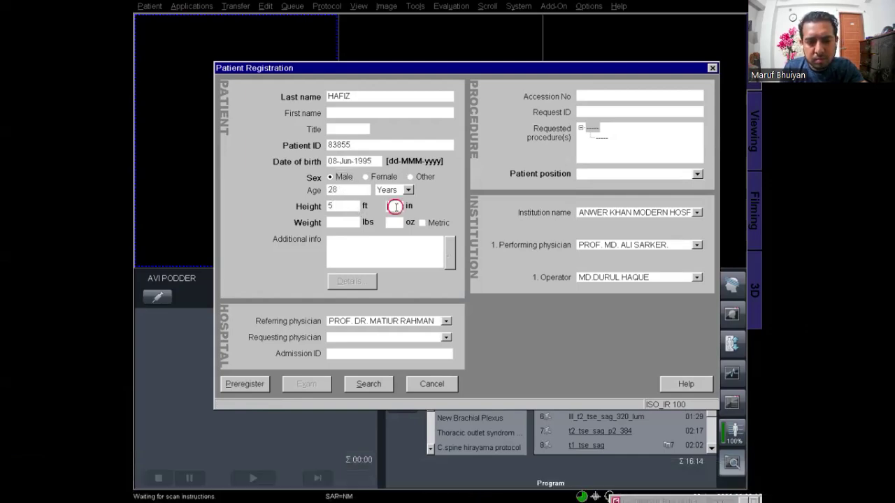
pyautogui.write('4')
pyautogui.click(422, 223)
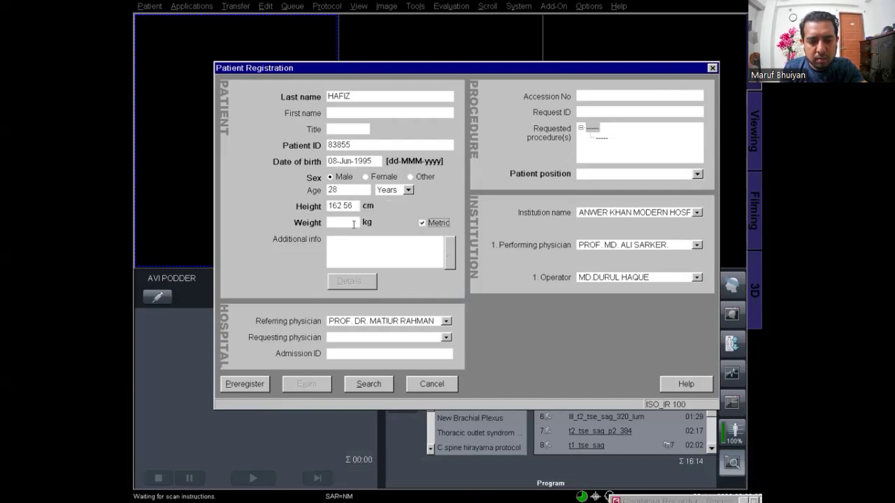
pyautogui.click(351, 224)
pyautogui.write('70')
# Replace the referring physician with the correct doctor's name, fixing a typo, and accept it
pyautogui.click(385, 322)
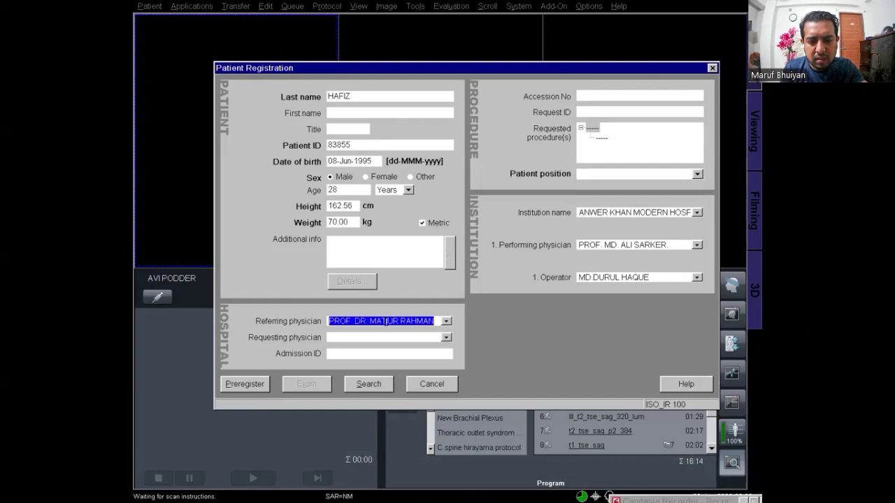
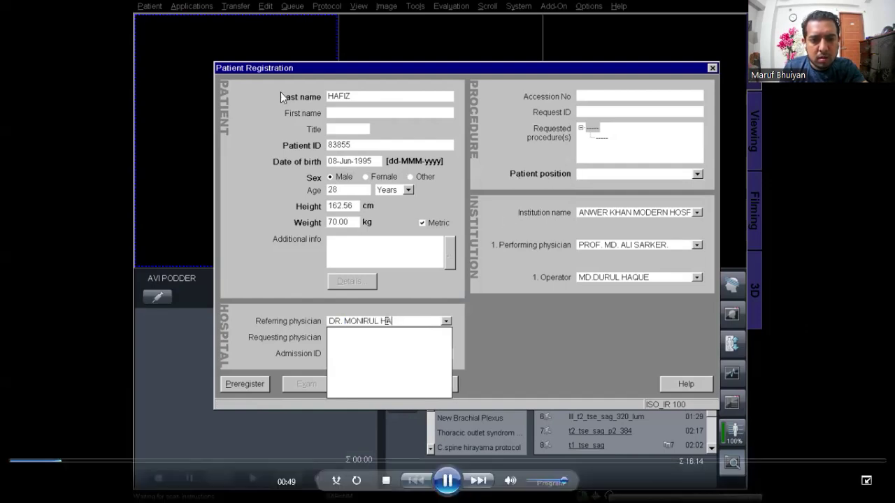
pyautogui.press('Return')
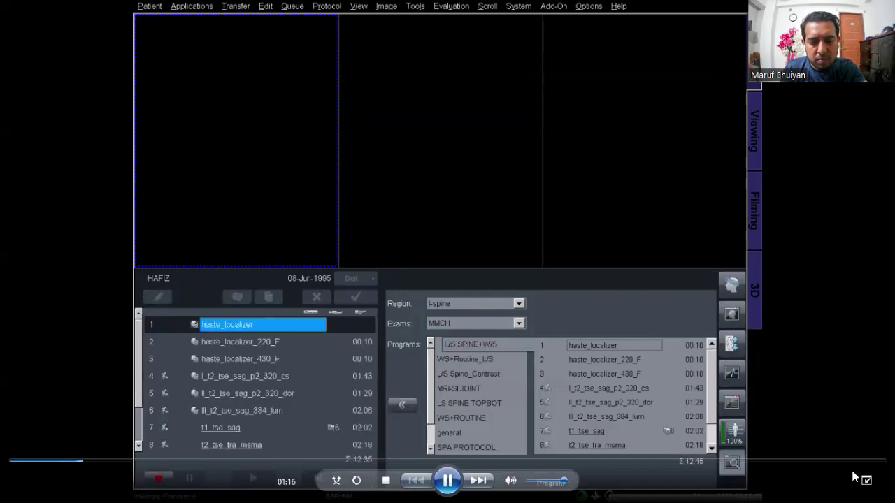
# Confirm registration so the L/S SPINE+W/S l-spine program queues and the localizer prepares
pyautogui.press('F10')
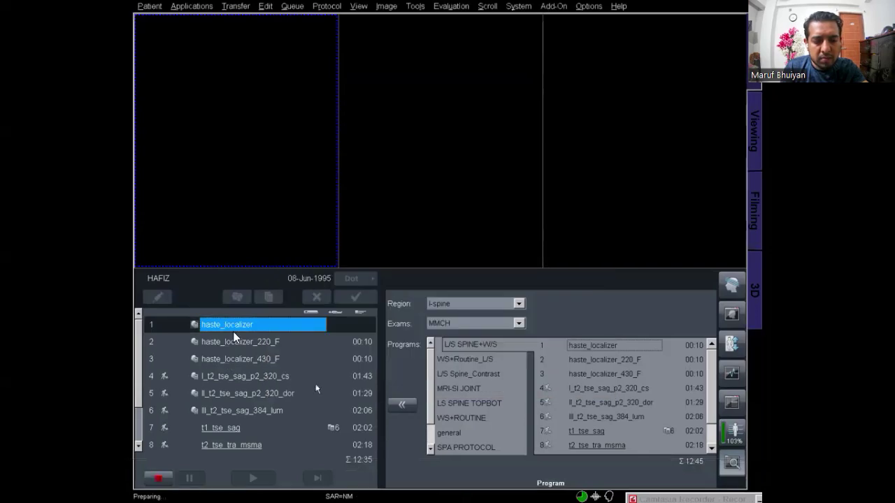
# Place the l_t2_tse_sag_p2_320_cs slice group over the spine on the finished localizer images
pyautogui.moveTo(332, 371)
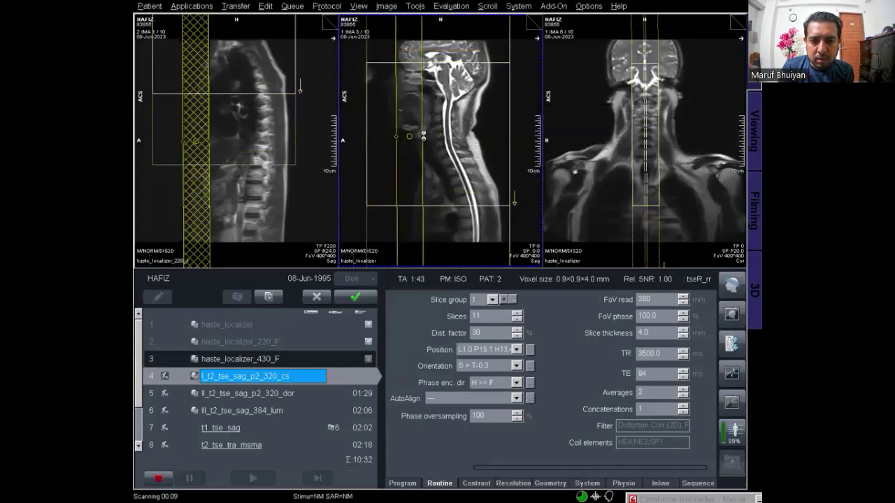
# Move the lll_t2_tse_sag_384_lum slice group over the lumbar spine, checking another coronal localizer slice
pyautogui.click(646, 135)
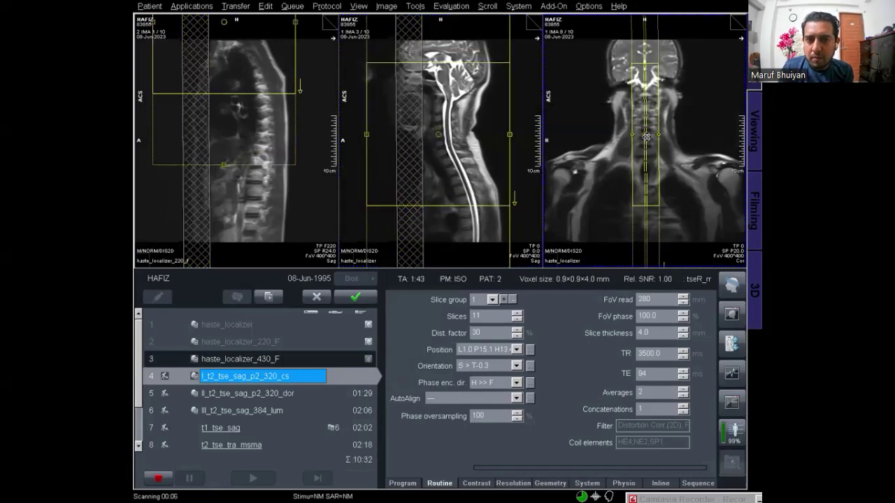
pyautogui.click(679, 212)
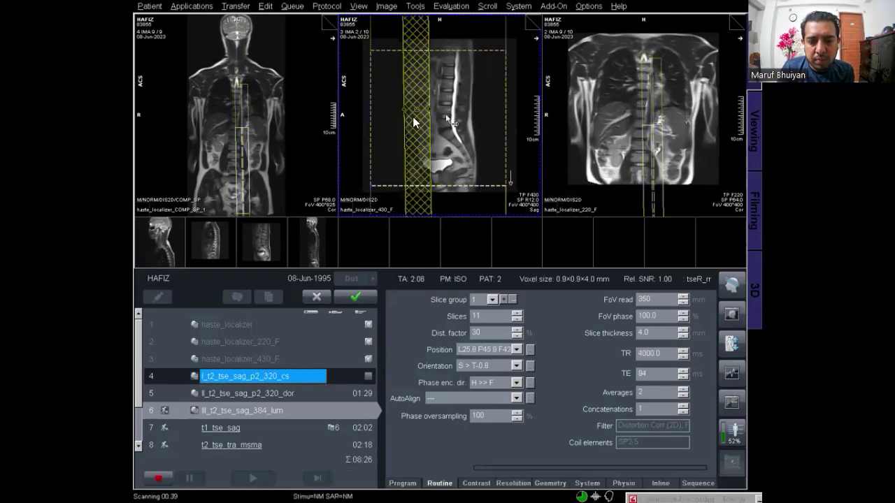
# Angle seven t2_tse_tra_msma axial slice groups across the lumbar discs on the T1 sagittal image
pyautogui.moveTo(423, 114)
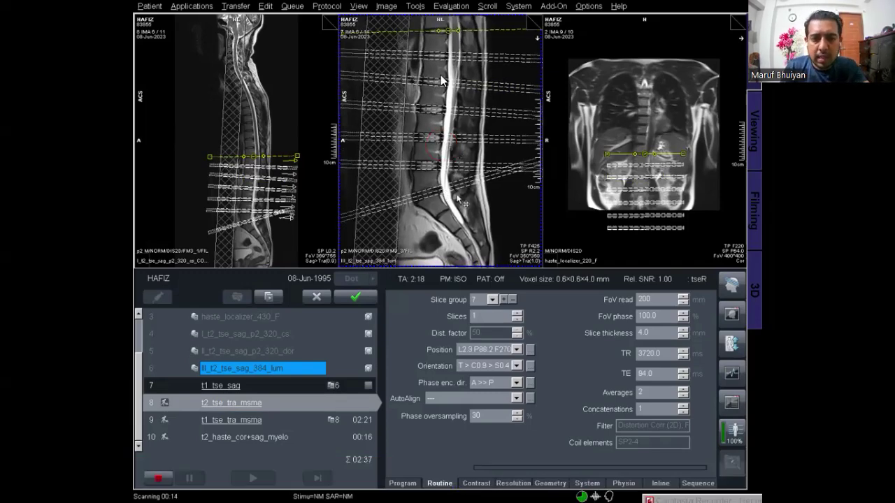
pyautogui.moveTo(469, 187)
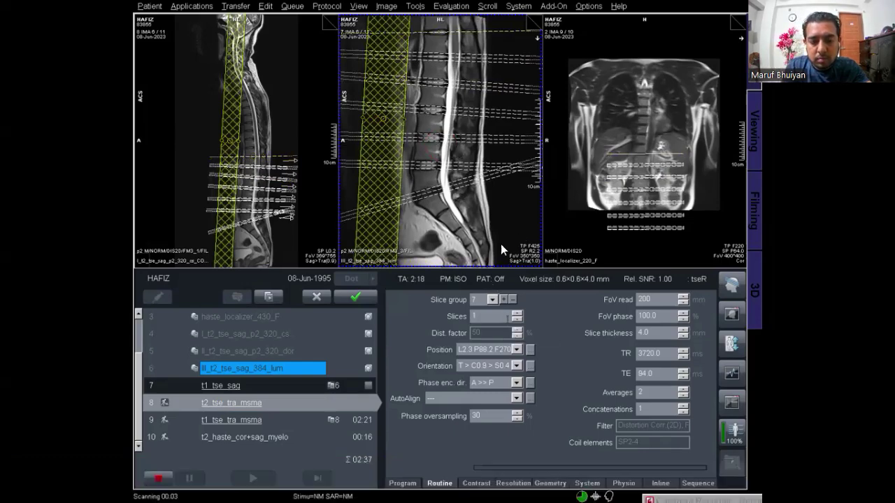
pyautogui.moveTo(497, 228)
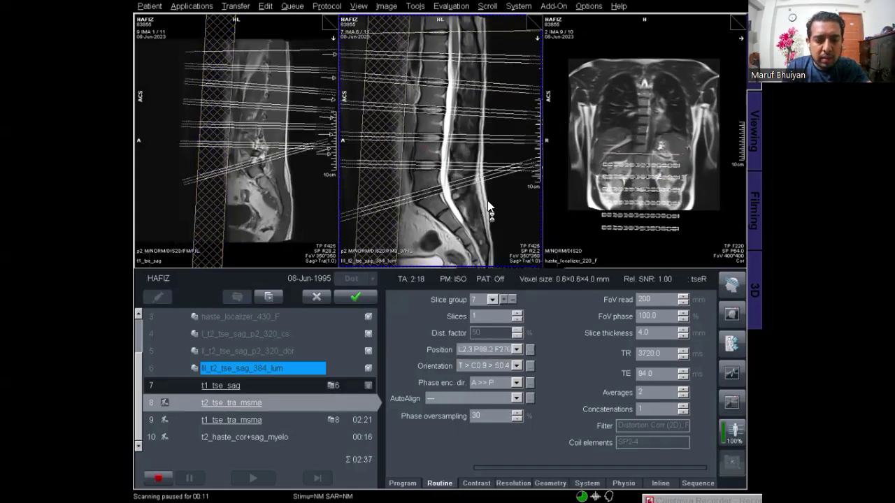
# Load the stitched whole-spine sagittal T2 series into the single-image viewer
pyautogui.moveTo(364, 299)
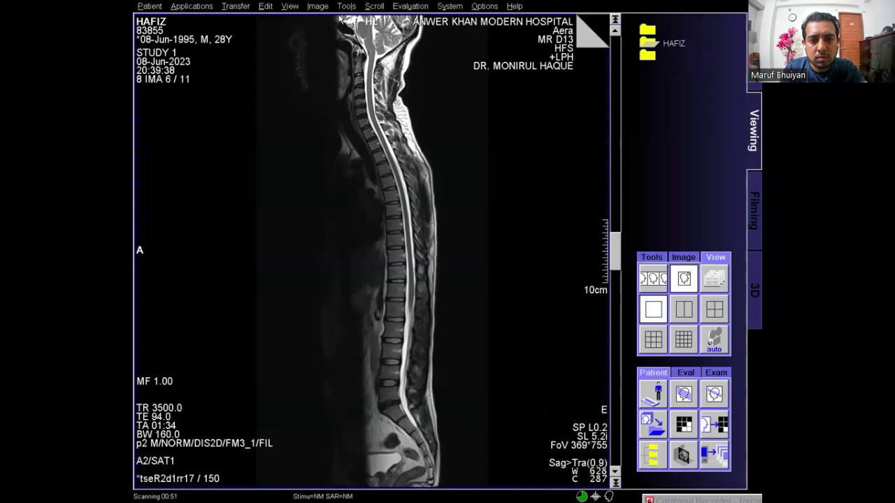
# Frame the spine from neck to sacrum with a rectangle graphic and switch to Filming
pyautogui.moveTo(390, 113); pyautogui.dragTo(466, 493)
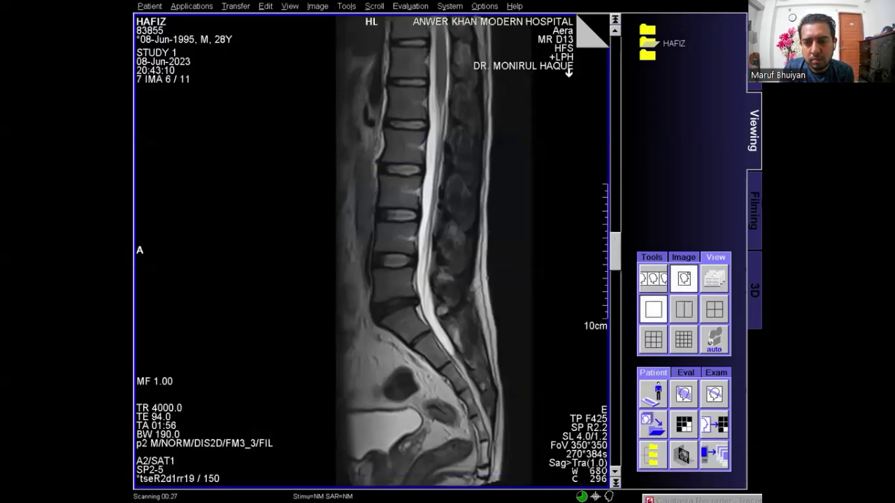
pyautogui.click(758, 202)
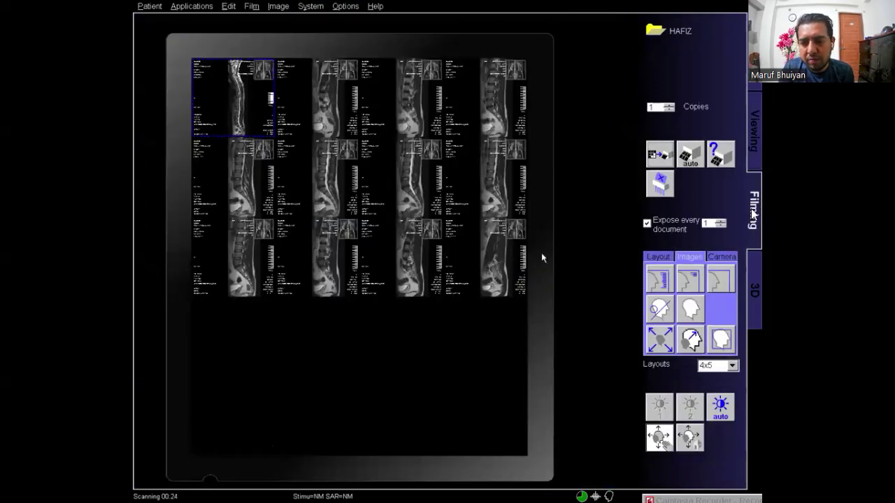
# Select all film cells, apply the tim4 layout with reference image, then load the T1 sagittal series
pyautogui.moveTo(539, 253)
pyautogui.hotkey('ctrl', 'a')
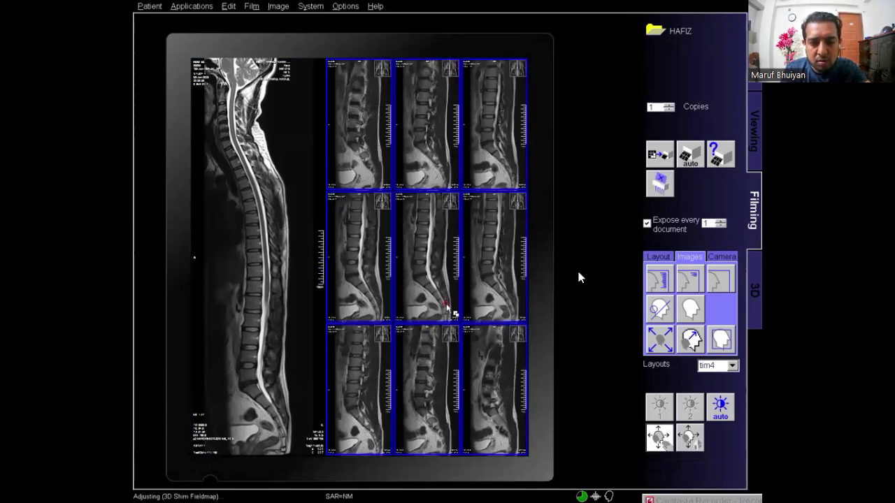
pyautogui.moveTo(579, 273)
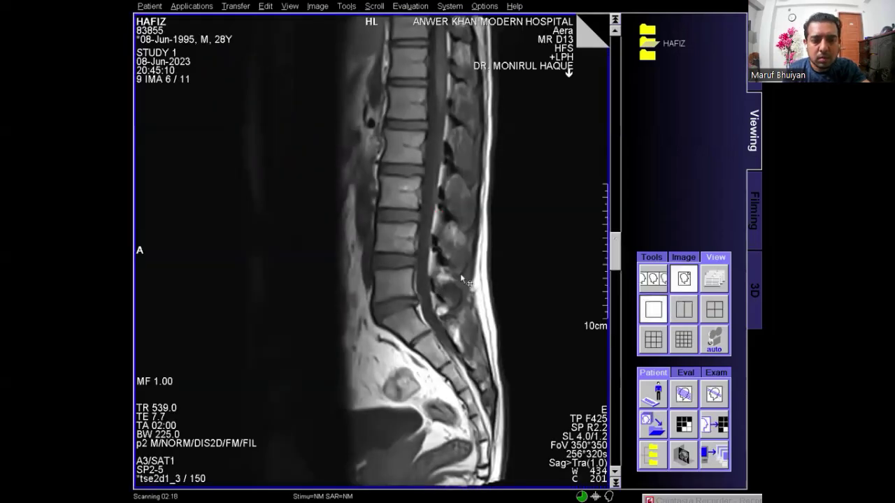
# Shutter the T1 sagittal image to the spine region and copy the series to the 4x5 film sheet
pyautogui.click(343, 7)
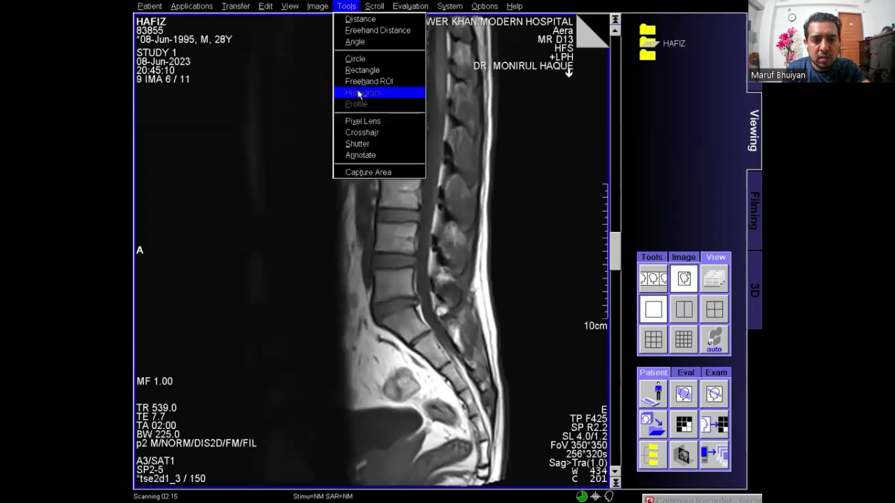
pyautogui.click(363, 144)
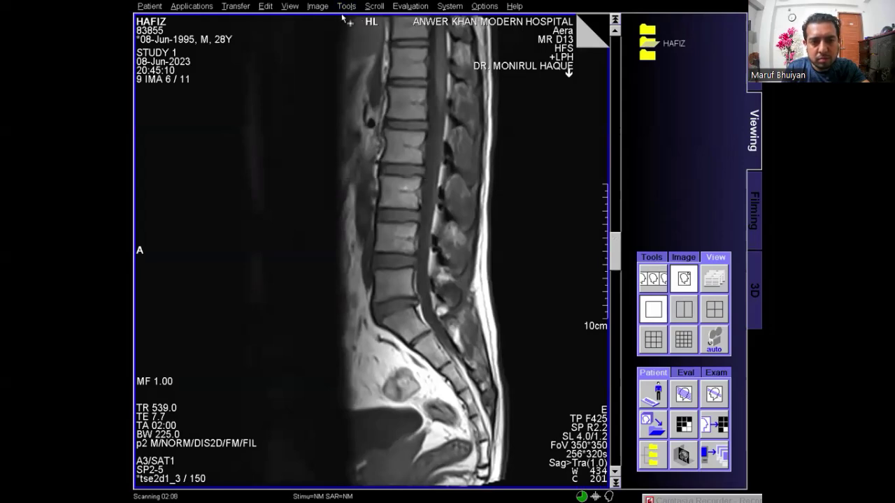
pyautogui.moveTo(341, 20); pyautogui.dragTo(530, 486)
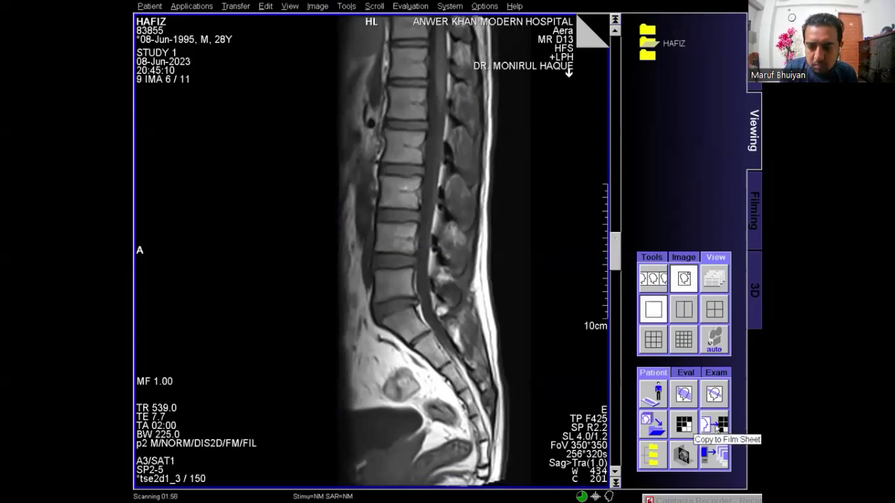
pyautogui.click(718, 427)
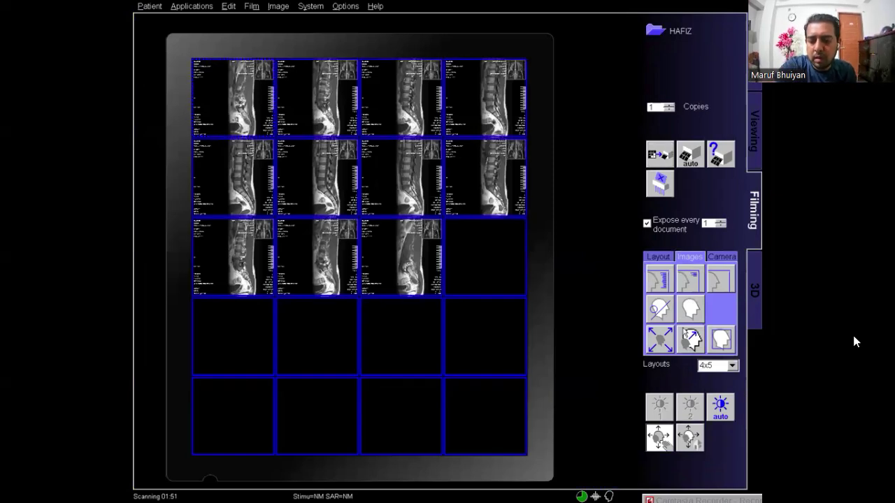
# Print the sagittal lumbar film sheet after reviewing the film layouts list
pyautogui.click(732, 365)
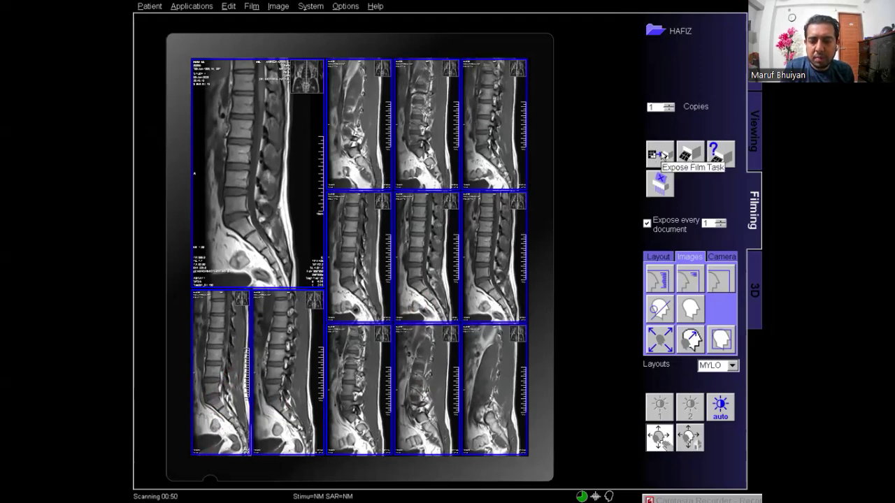
pyautogui.click(665, 155)
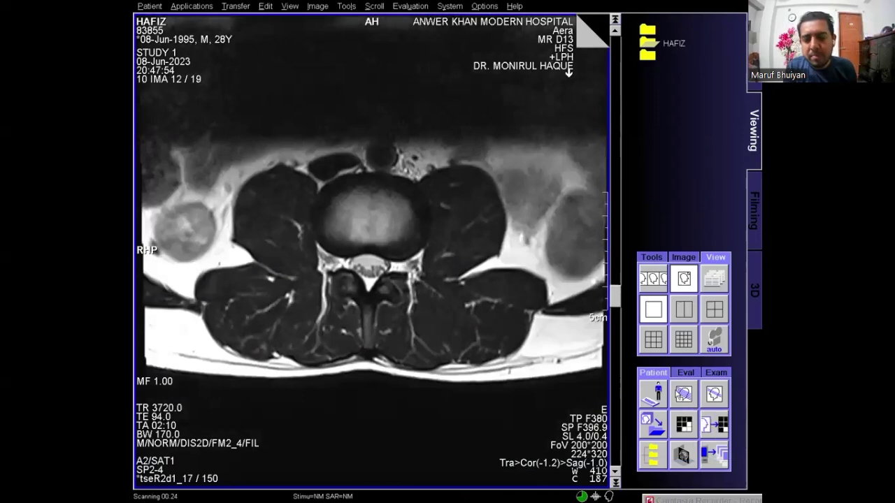
# Show the axial series slice positions on the sagittal image using Position Display: Series
pyautogui.click(683, 397)
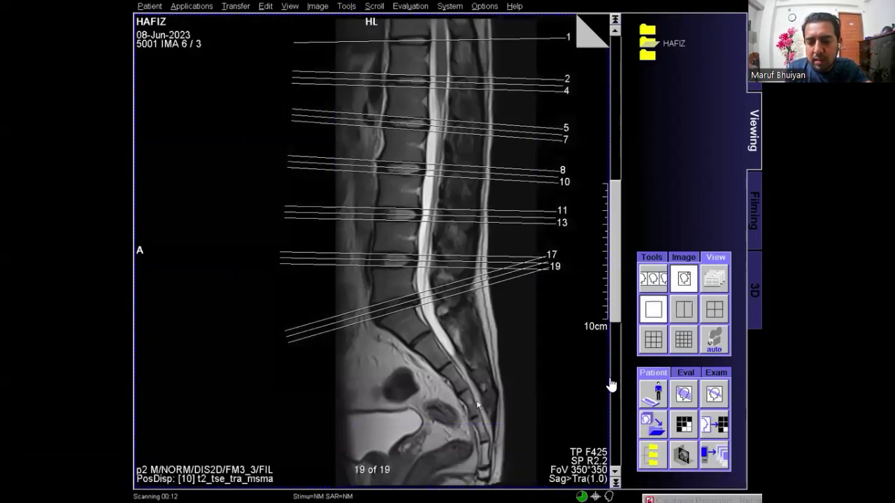
pyautogui.moveTo(611, 385)
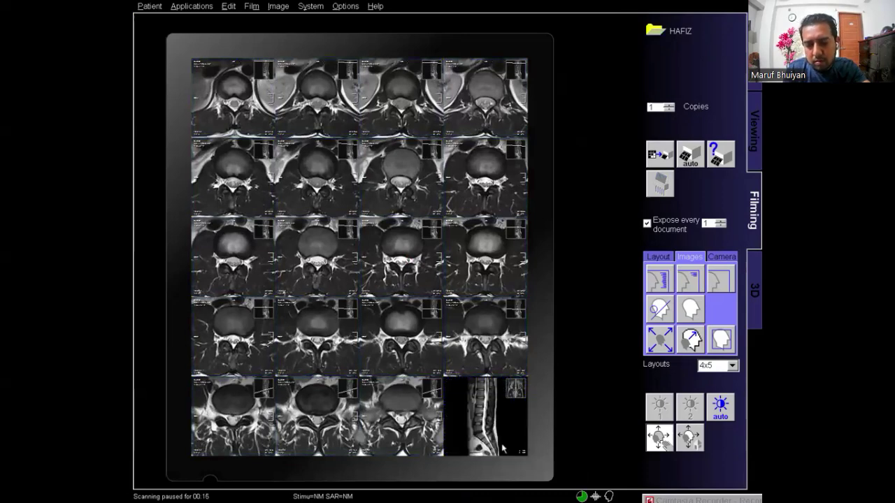
# Place the sagittal localizer with axial position lines in the last film tile
pyautogui.click(501, 446)
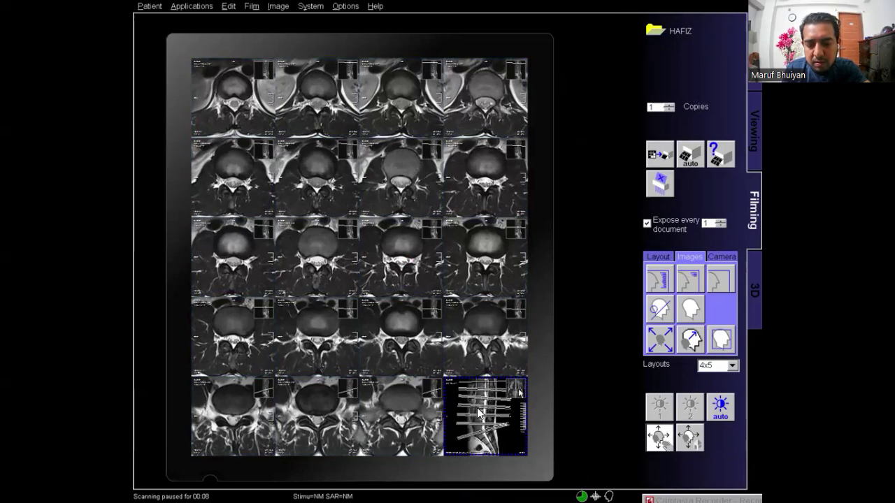
pyautogui.moveTo(487, 408)
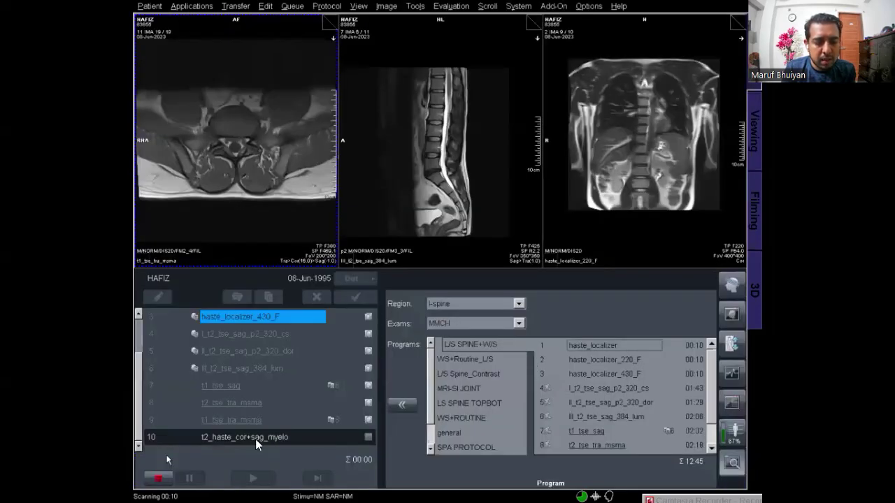
# Apply Position Display for the t1_tse_tra_msma series on the sagittal lumbar image
pyautogui.moveTo(263, 446)
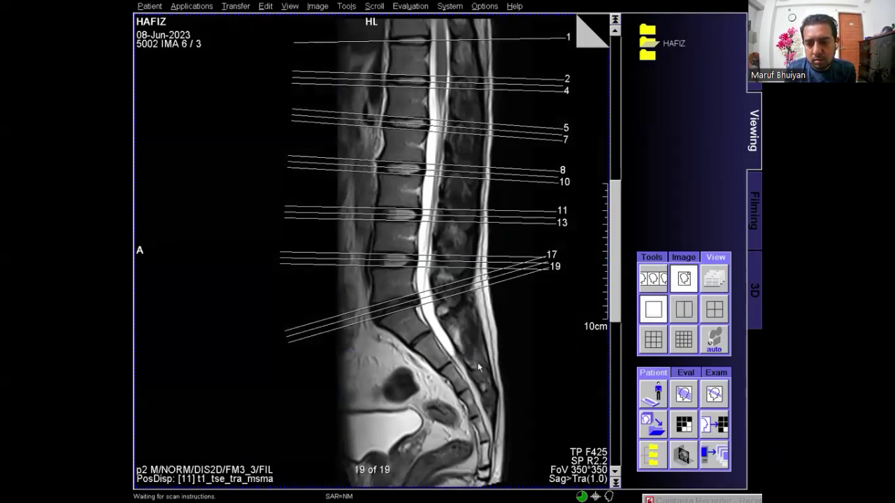
# Switch from Viewing to the Filming card
pyautogui.click(753, 195)
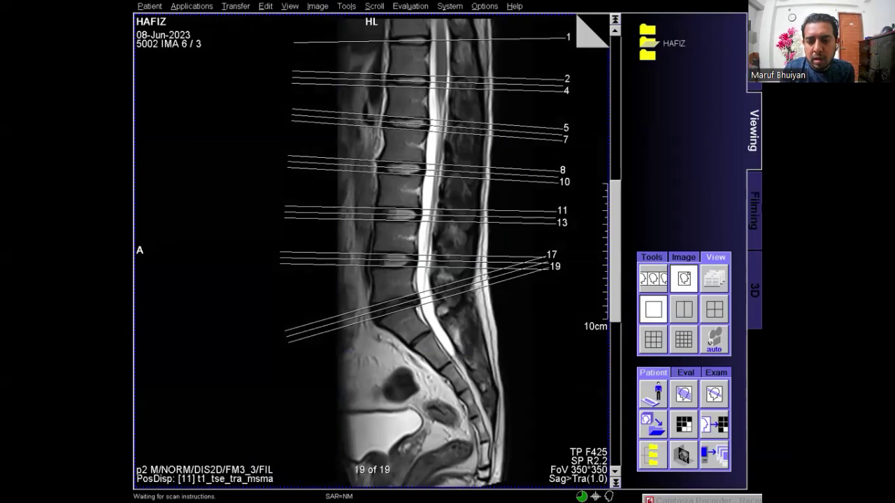
# Scroll through the film sheets to the axial series and select the bottom-right reference localizer
pyautogui.click(539, 266)
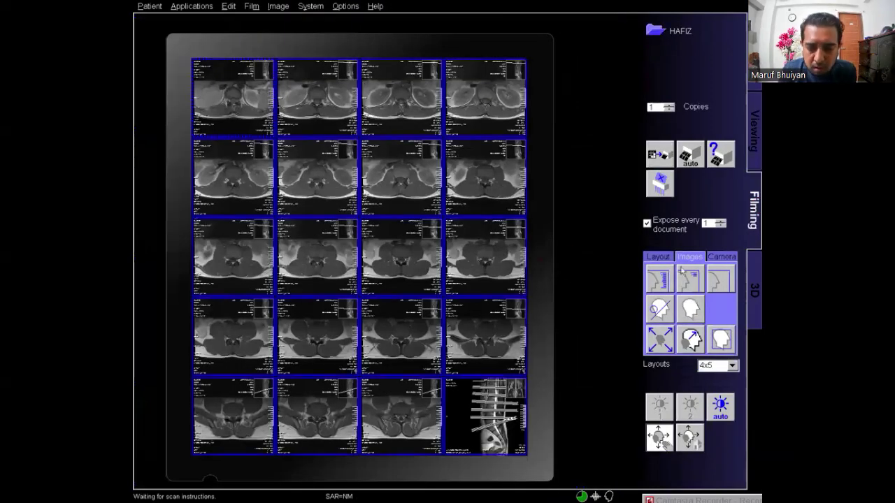
pyautogui.click(415, 281)
pyautogui.scroll(-1, 415, 280)
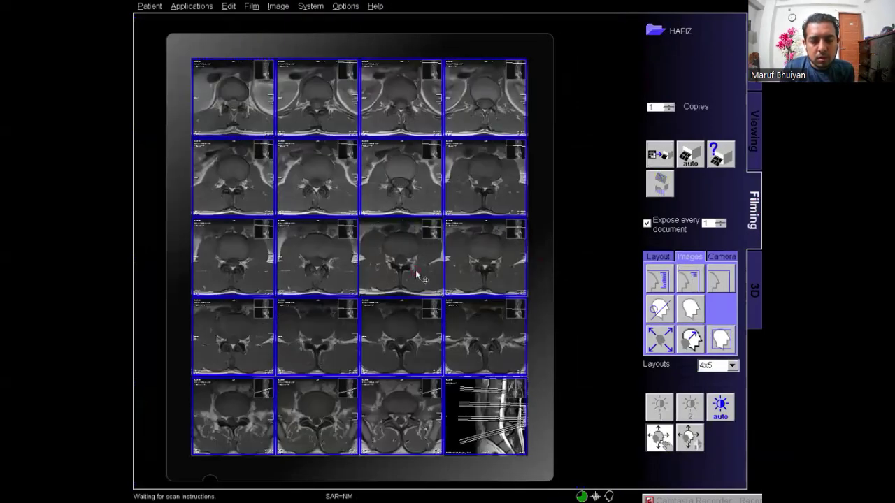
pyautogui.scroll(1, 417, 284)
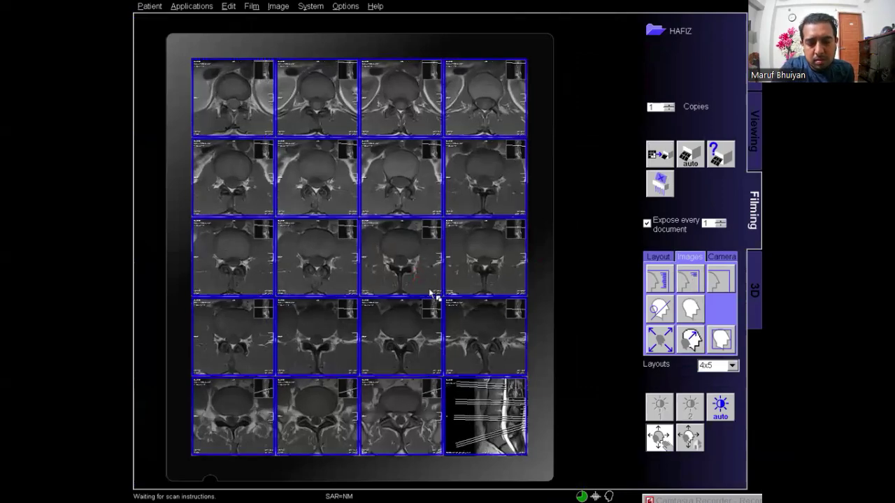
pyautogui.scroll(-1, 423, 293)
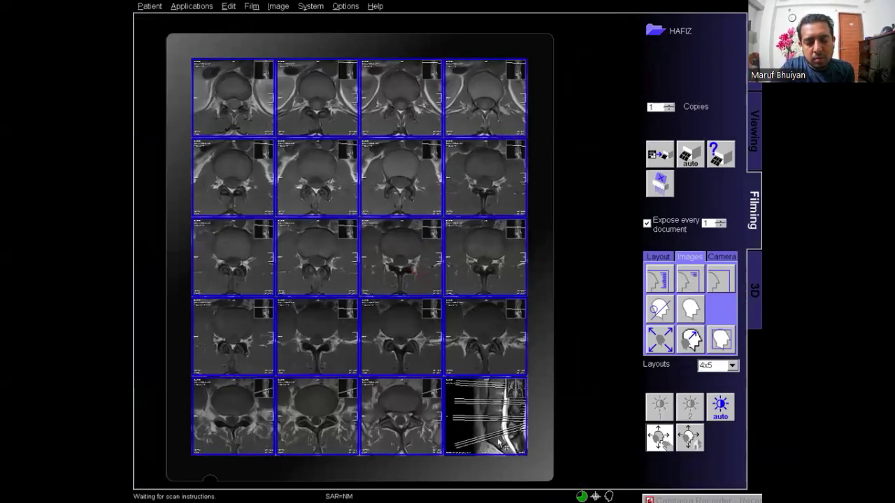
pyautogui.scroll(1, 441, 277)
pyautogui.scroll(-3, 493, 420)
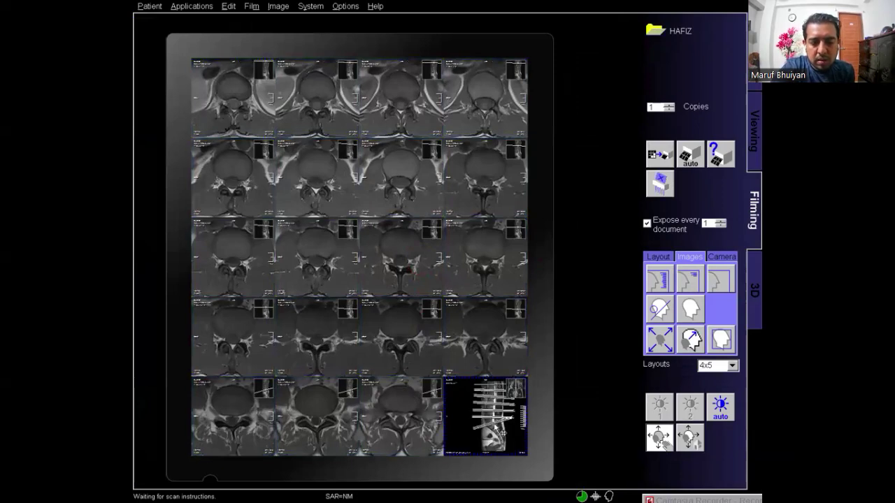
pyautogui.scroll(-2, 502, 437)
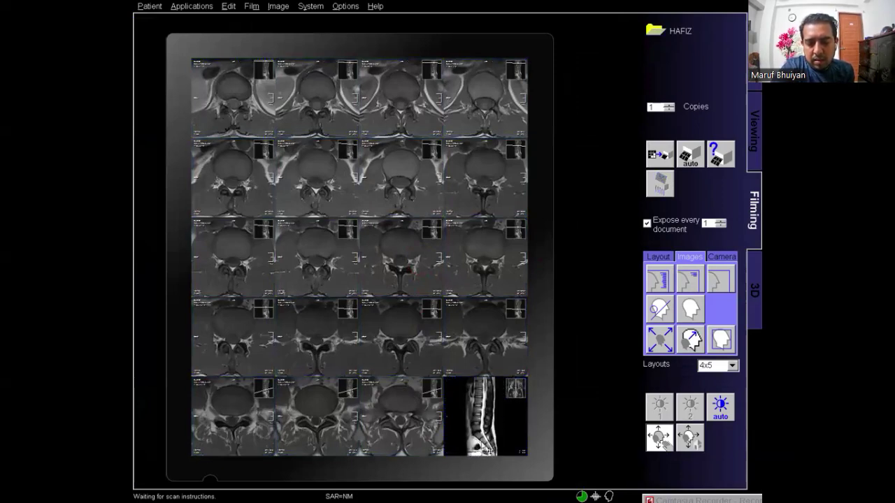
pyautogui.click(518, 394)
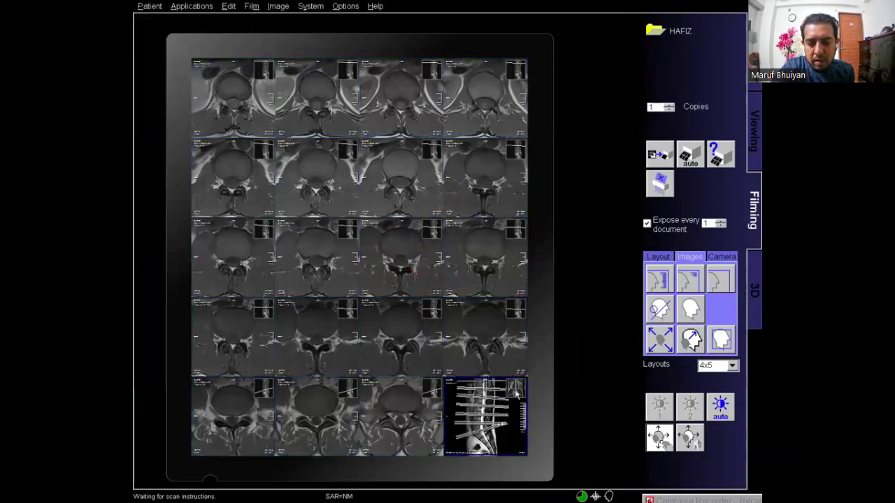
# Turn off the Reference image option in the localizer's film properties
pyautogui.rightClick(500, 437)
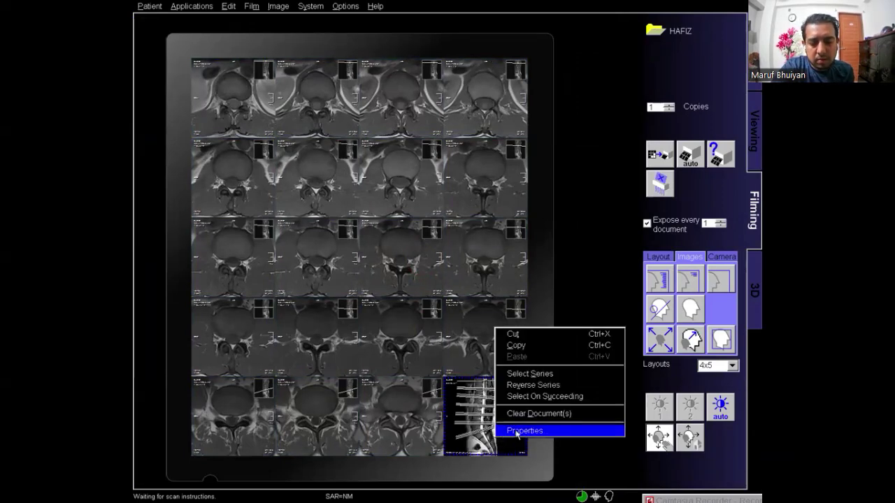
pyautogui.click(516, 431)
pyautogui.click(313, 313)
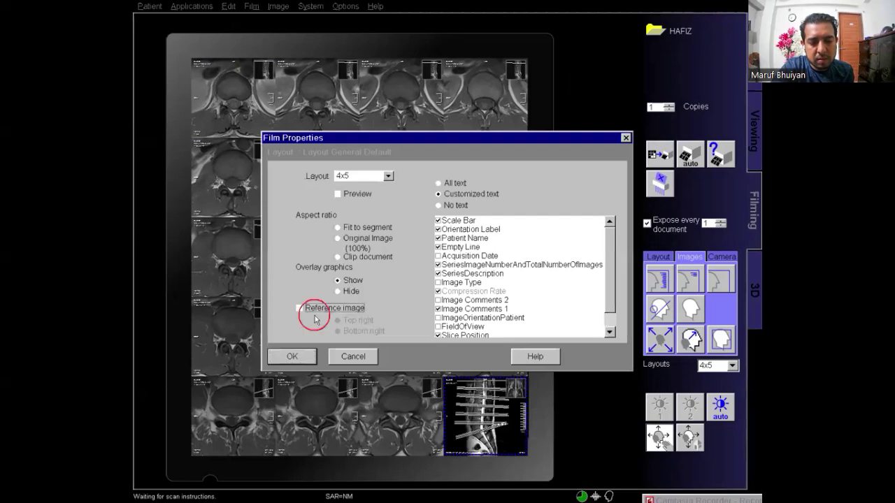
pyautogui.click(294, 356)
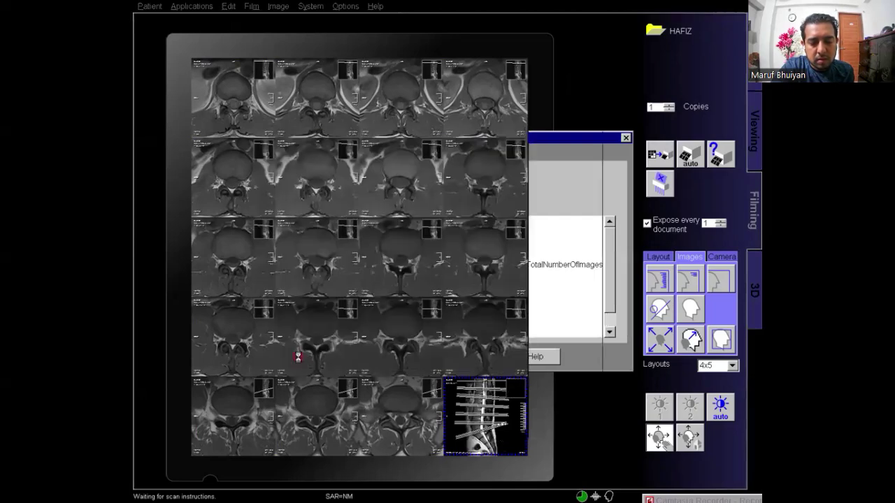
# Annotate the top-left image, then raise brightness and contrast of all 19 axial images
pyautogui.click(224, 101)
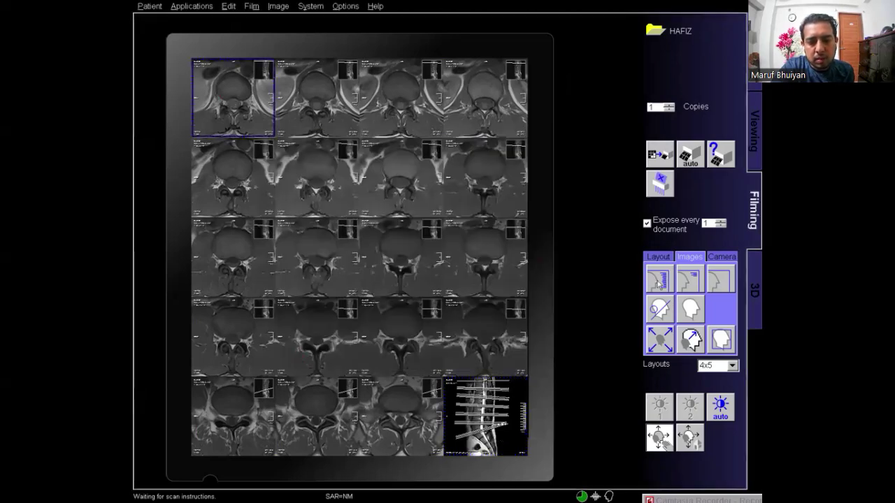
pyautogui.click(659, 280)
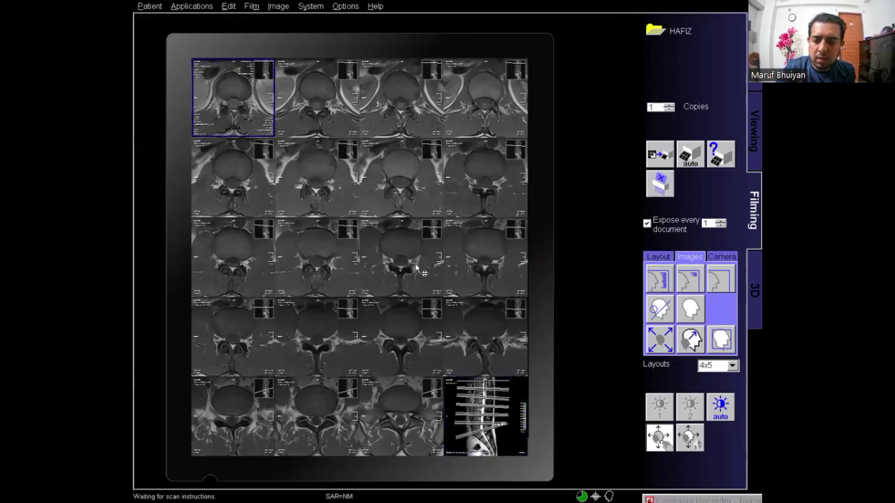
pyautogui.hotkey('ctrl', 'a')
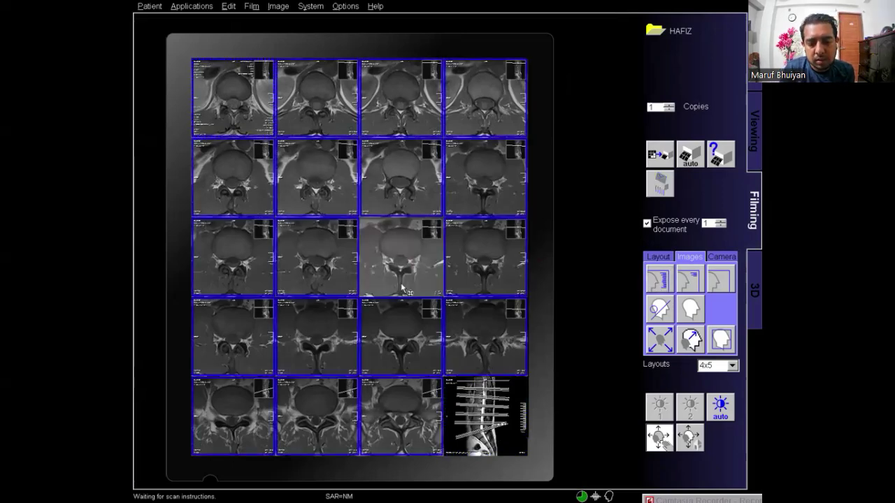
pyautogui.moveTo(403, 288); pyautogui.dragTo(422, 275)
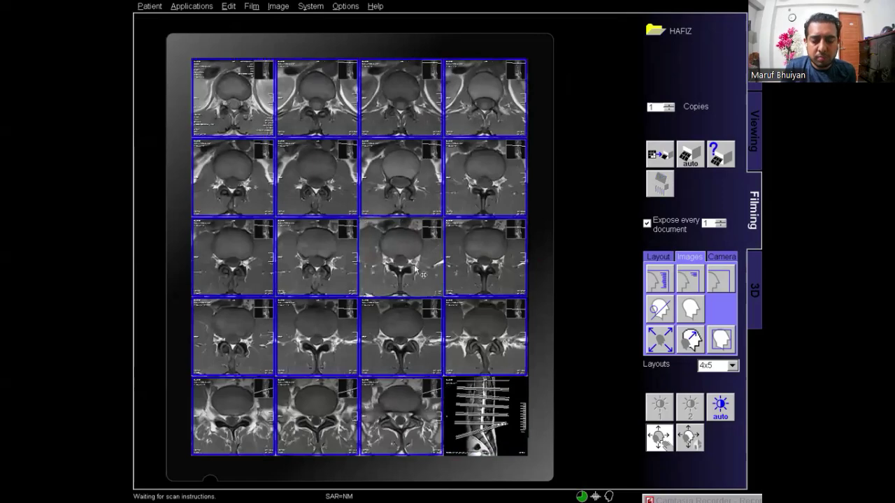